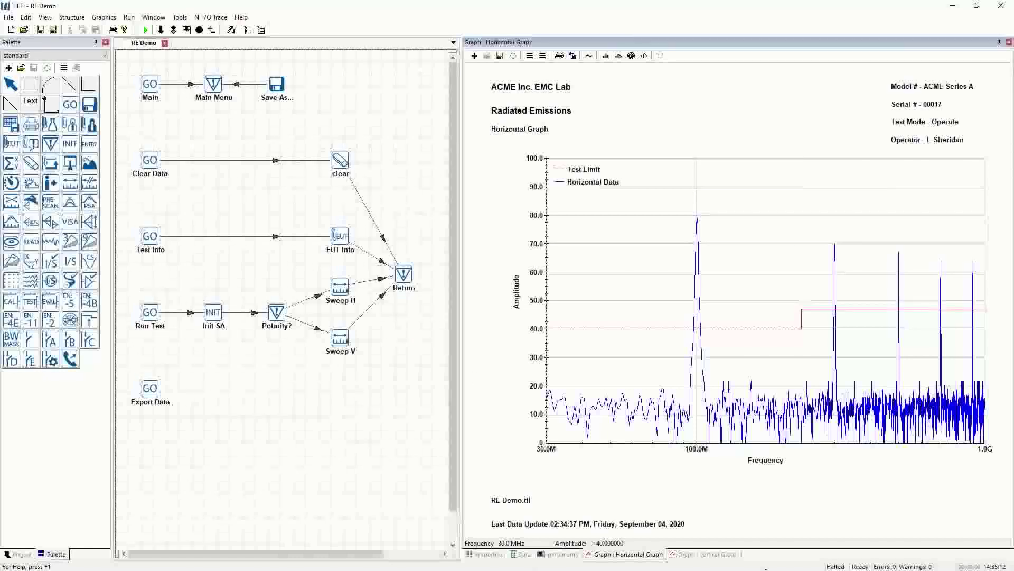
Step: Add a new data item named cf_Pathloss with units dB
{"action": "left_click", "coordinate": [522, 556]}
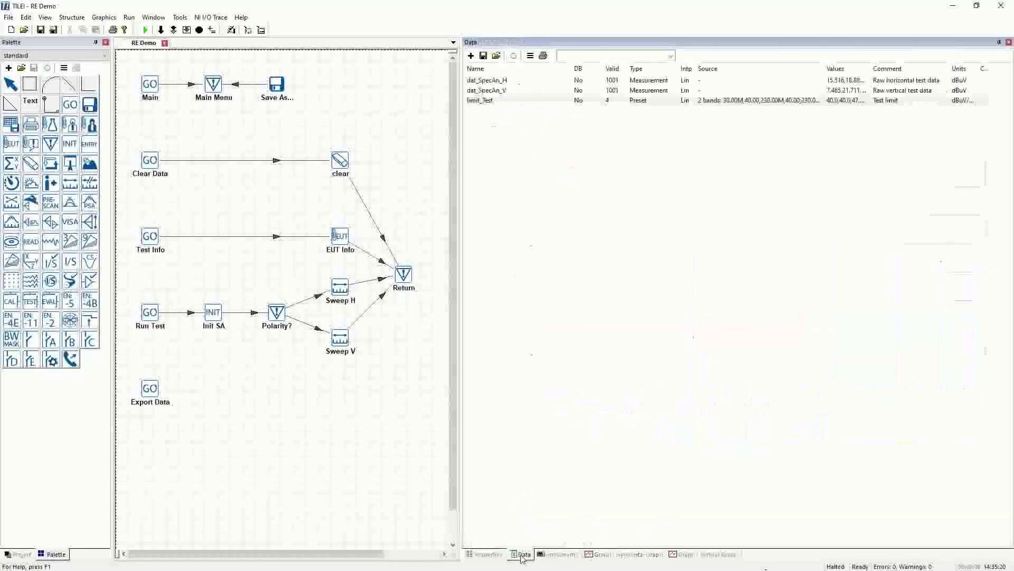
{"action": "left_click", "coordinate": [471, 56]}
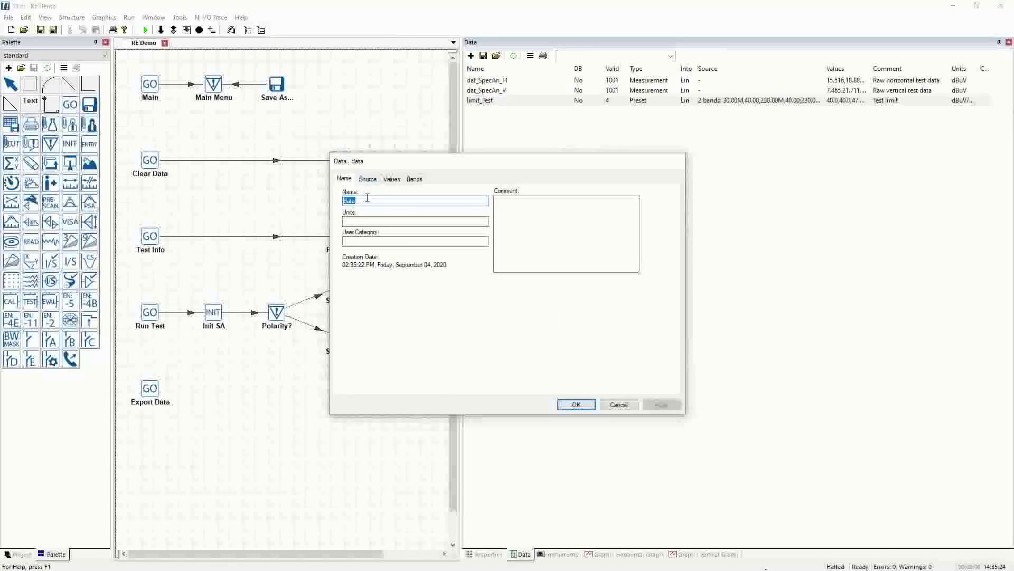
{"action": "type", "text": "d"}
{"action": "type", "text": "_"}
{"action": "type", "text": "Pathlo"}
{"action": "type", "text": "ss"}
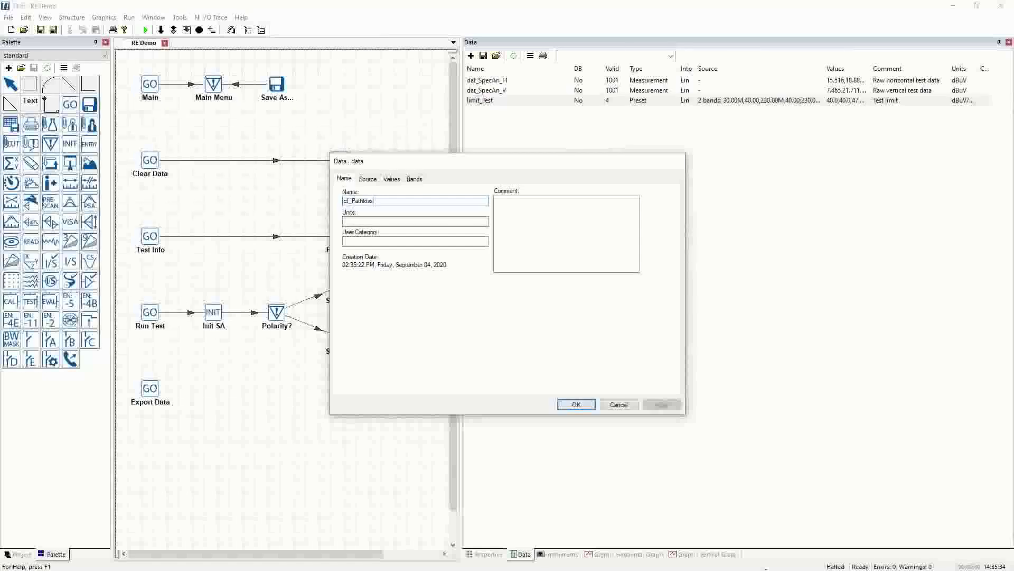
{"action": "left_click", "coordinate": [366, 221]}
{"action": "type", "text": "dB"}
Step: Give the item the comment Pathloss and set its source to Preset
{"action": "left_click", "coordinate": [538, 199]}
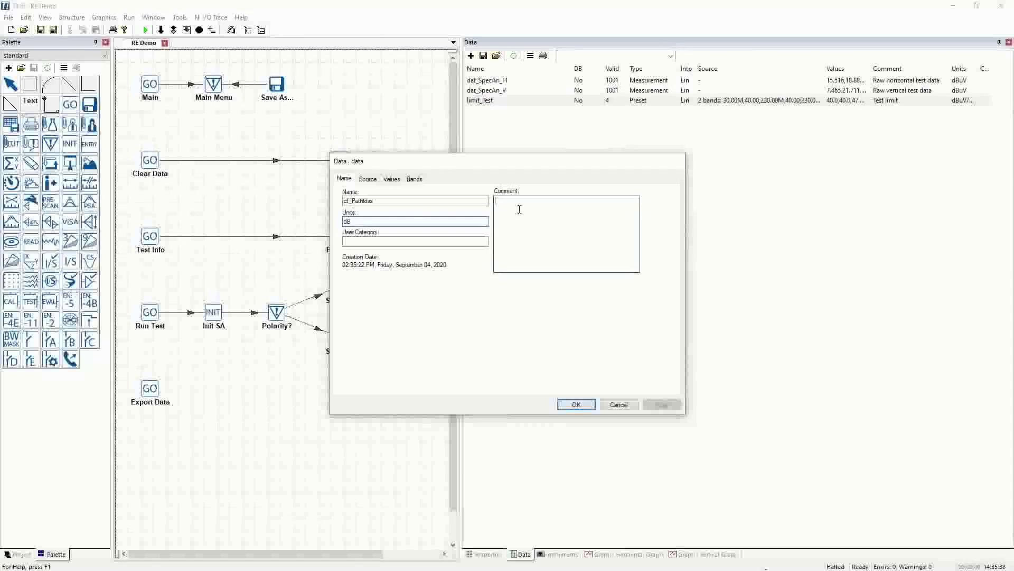
{"action": "type", "text": "Pathloss"}
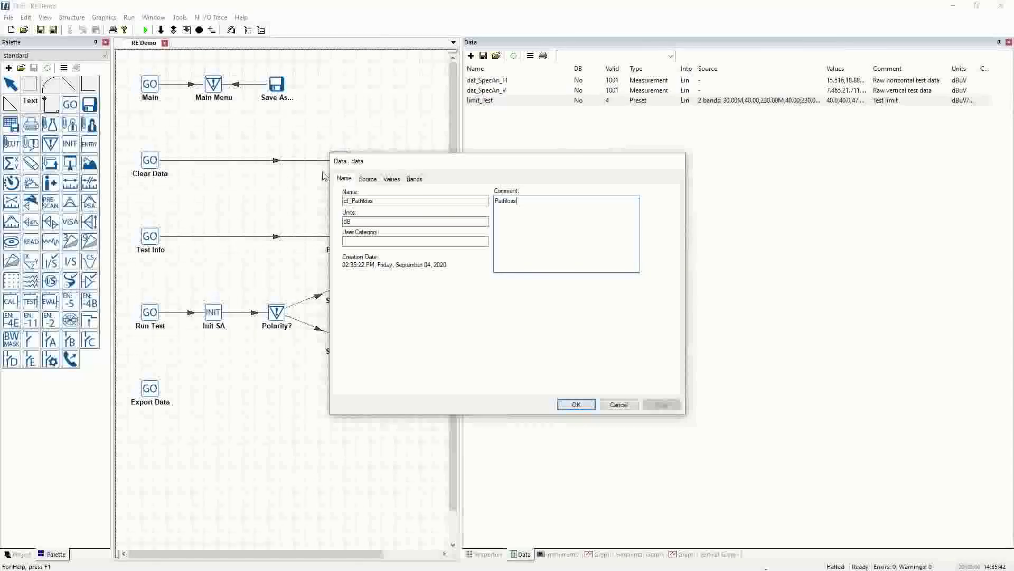
{"action": "left_click", "coordinate": [370, 179]}
{"action": "left_click", "coordinate": [353, 249]}
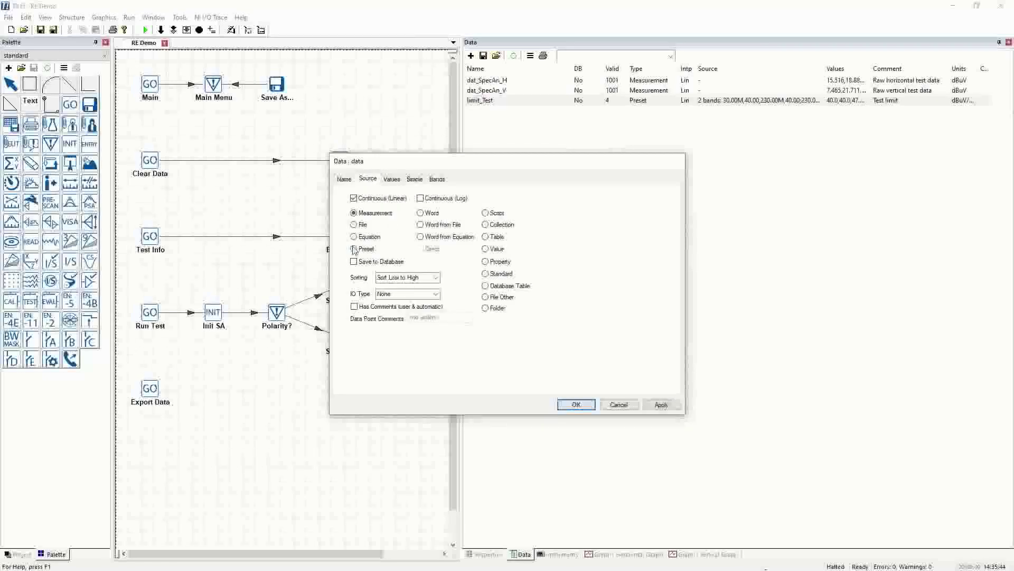
Step: Set the simple preset to start at value 1 and multiply by 1.005 each step
{"action": "left_click", "coordinate": [415, 178]}
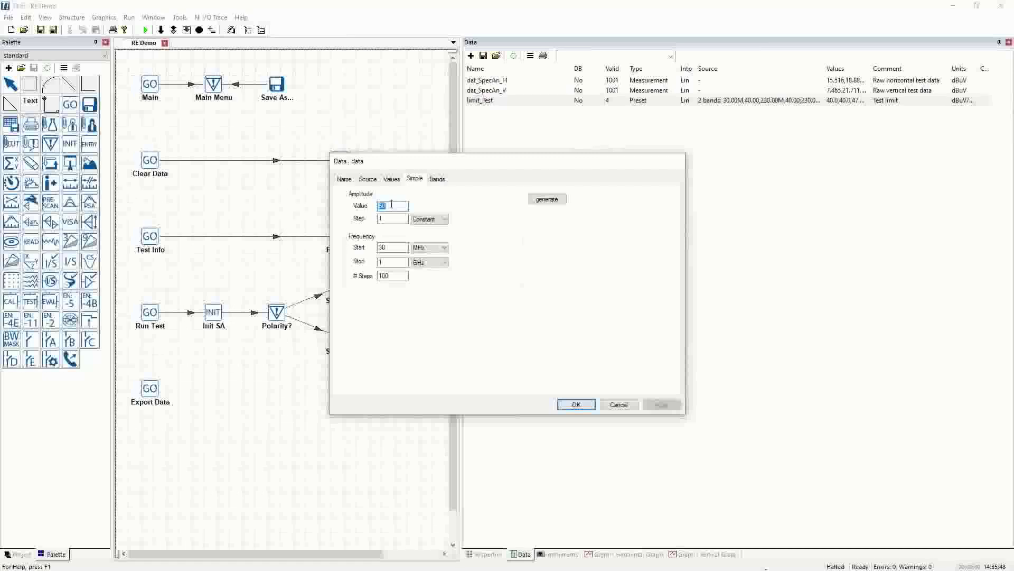
{"action": "type", "text": "1"}
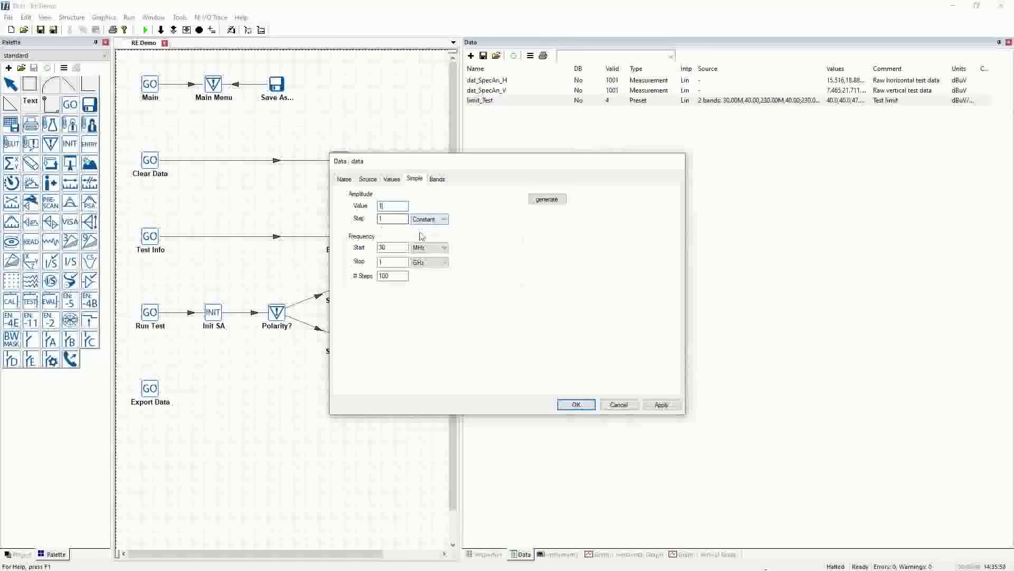
{"action": "left_click", "coordinate": [448, 221]}
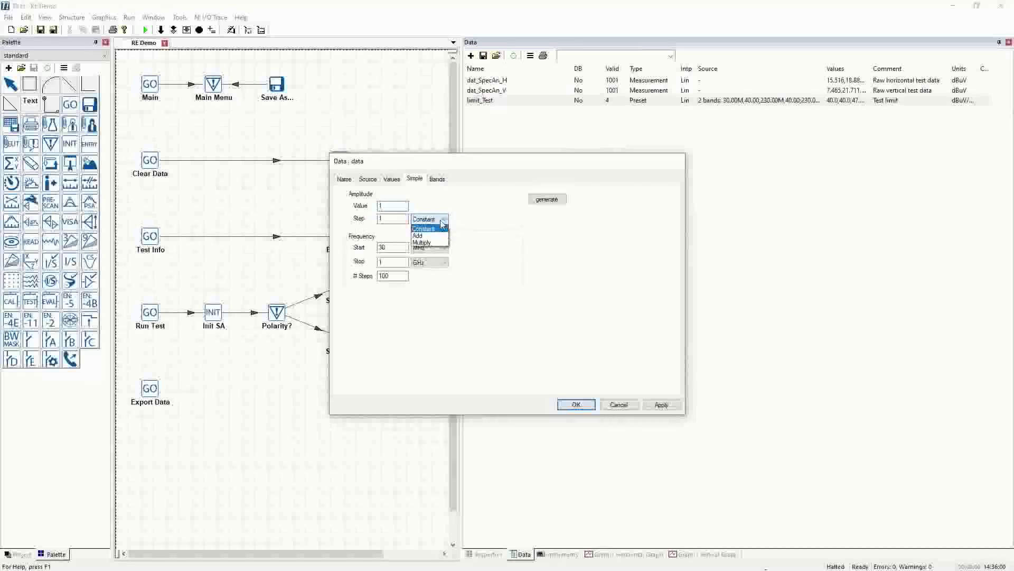
{"action": "left_click", "coordinate": [418, 241]}
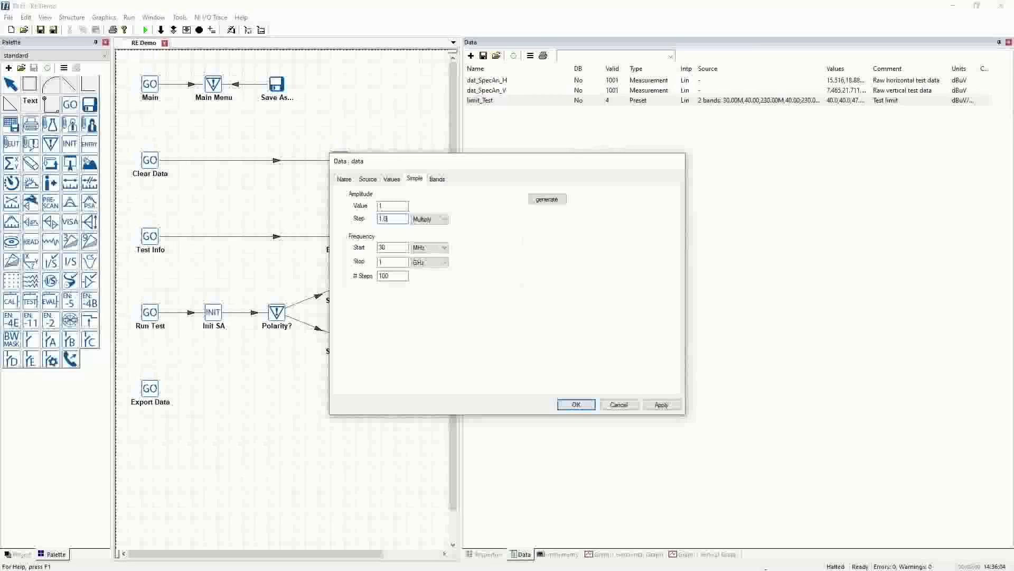
{"action": "type", "text": "5"}
Step: Change the step count to give 301 points from 30 MHz to 1 GHz, and view the values
{"action": "left_click", "coordinate": [396, 276]}
{"action": "key", "text": "BackSpace"}
{"action": "key", "text": "BackSpace"}
{"action": "key", "text": "BackSpace"}
{"action": "type", "text": "30"}
{"action": "key", "text": "Tab"}
{"action": "left_click", "coordinate": [391, 182]}
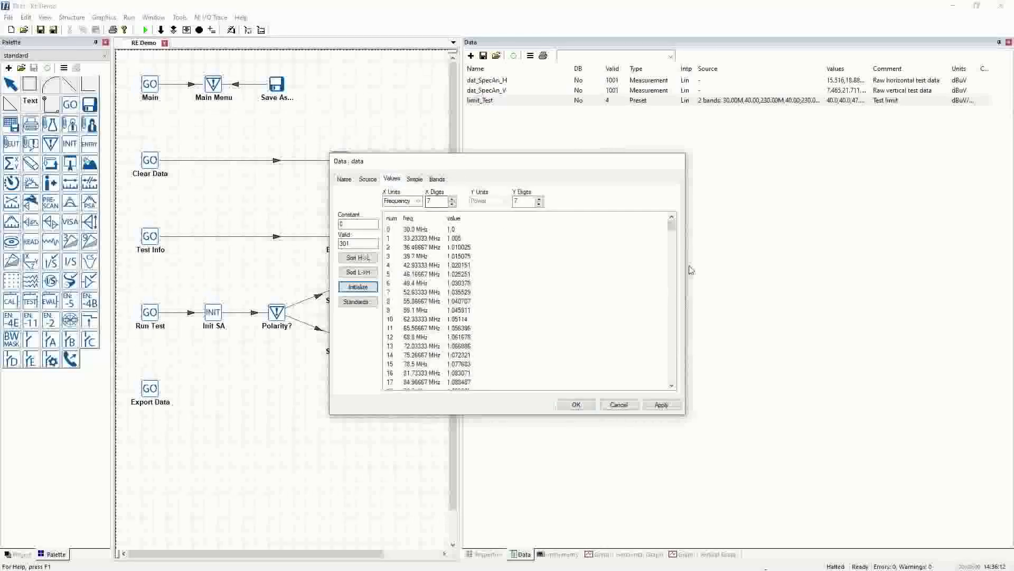
Step: Check the 301 generated points in the Values table and save cf_Pathloss
{"action": "left_click_drag", "start_coordinate": [674, 231], "coordinate": [645, 390]}
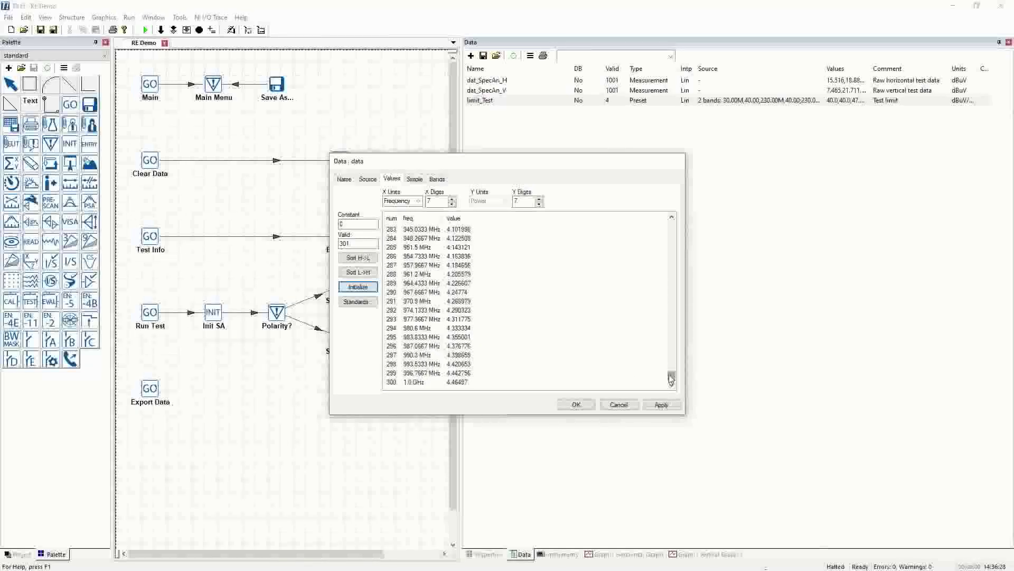
{"action": "mouse_move", "coordinate": [671, 379]}
{"action": "left_mouse_down"}
{"action": "mouse_move", "coordinate": [688, 227]}
{"action": "mouse_move", "coordinate": [682, 381]}
{"action": "left_mouse_up"}
{"action": "left_click", "coordinate": [585, 406]}
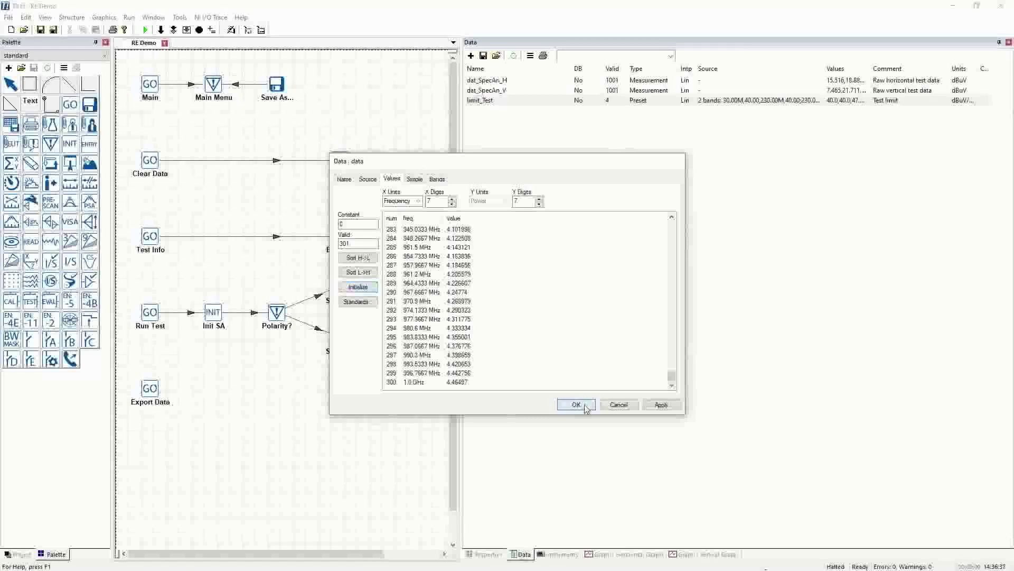
Step: Add data item cf_Antenna with units dB/m and comment Antenna, showing its Source settings
{"action": "left_click", "coordinate": [470, 56]}
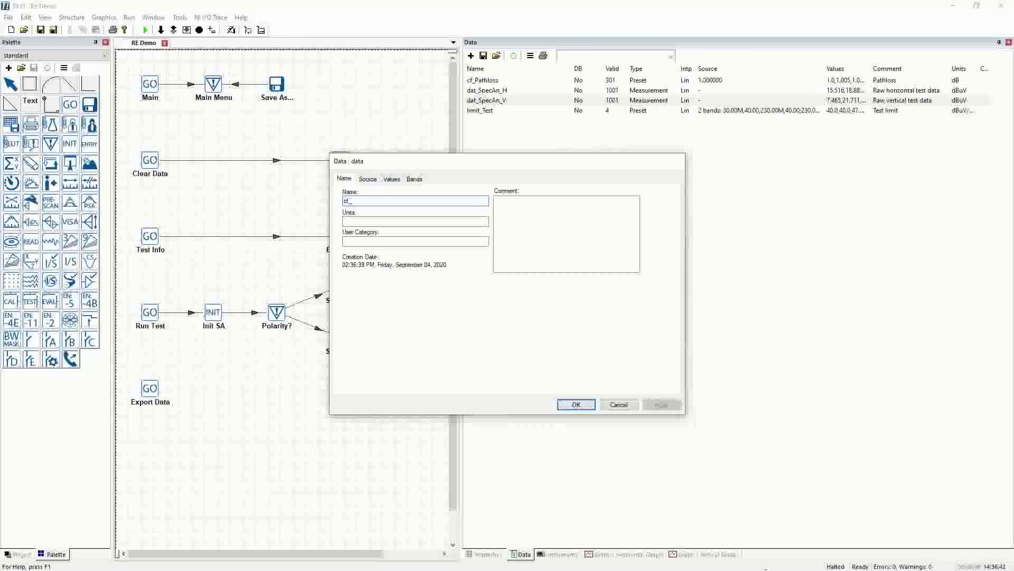
{"action": "type", "text": "cf_Antenna"}
{"action": "left_click", "coordinate": [392, 221]}
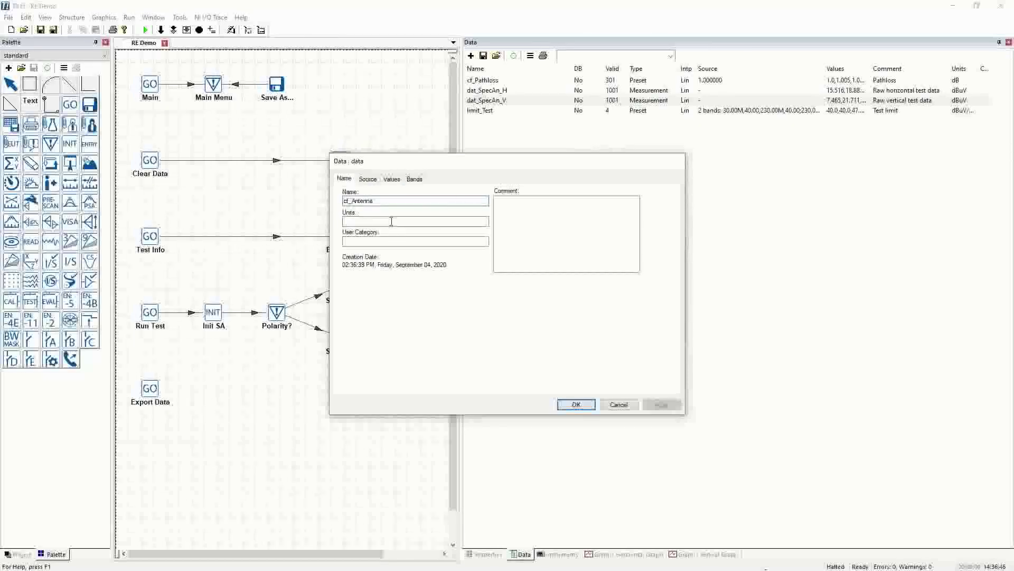
{"action": "type", "text": "dB/m"}
{"action": "left_click", "coordinate": [523, 203]}
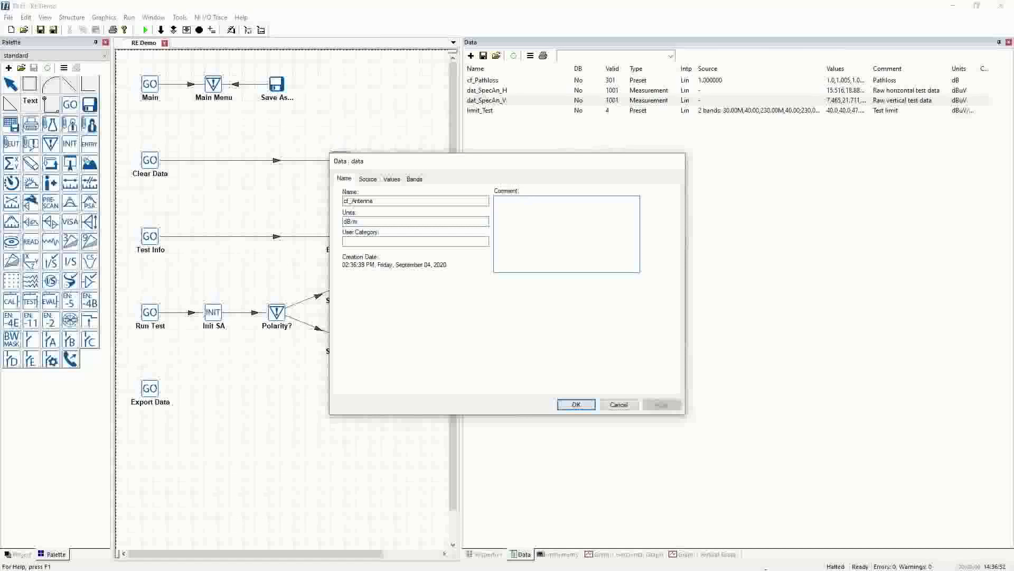
{"action": "type", "text": "Antenna factor"}
{"action": "left_click", "coordinate": [368, 178]}
Step: Generate cf_Antenna as a 2-point simple preset of constant 6.0 dB/m and save it
{"action": "left_click", "coordinate": [354, 249]}
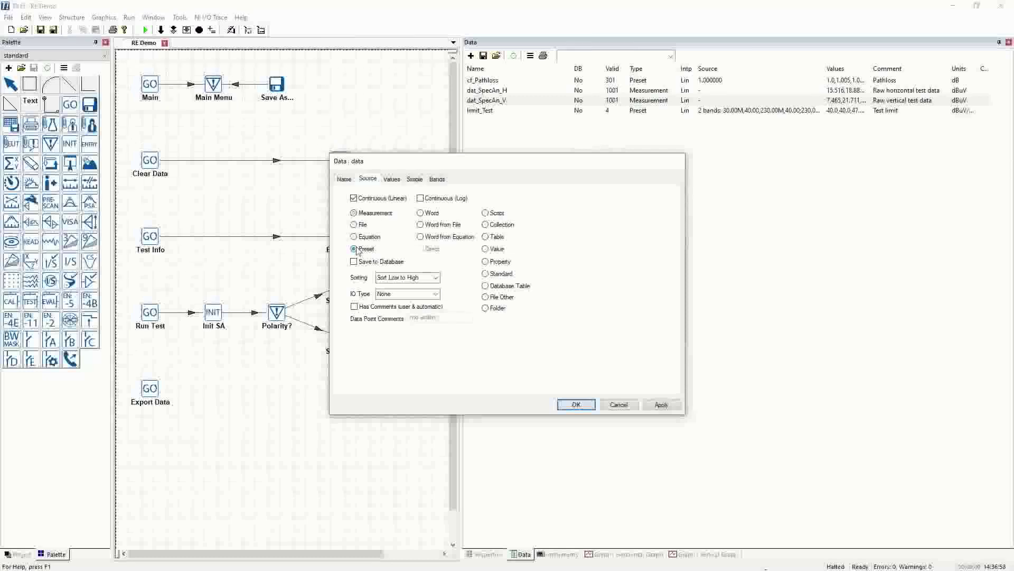
{"action": "left_click", "coordinate": [415, 179]}
{"action": "double_click", "coordinate": [392, 205]}
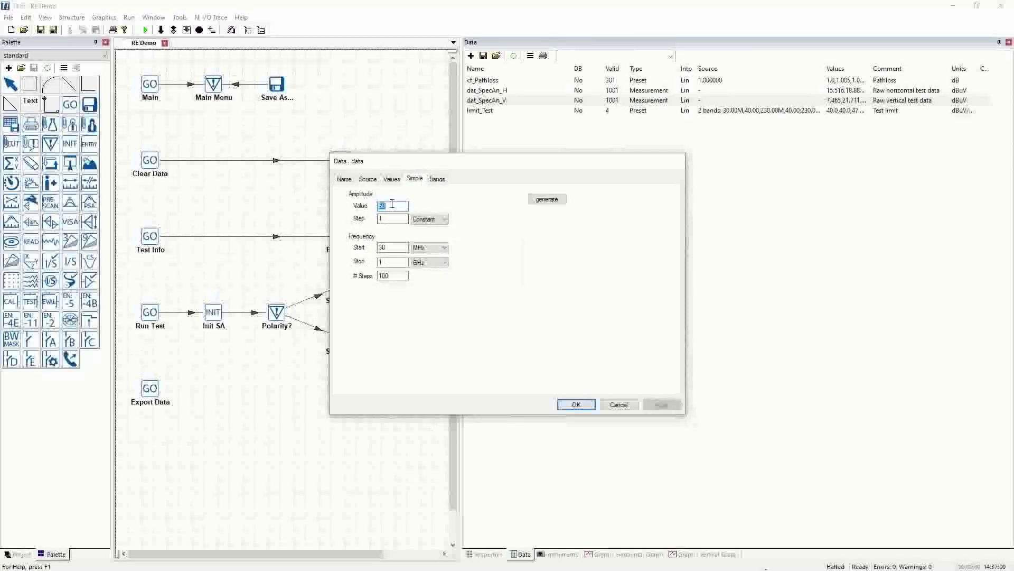
{"action": "type", "text": "8"}
{"action": "double_click", "coordinate": [396, 276]}
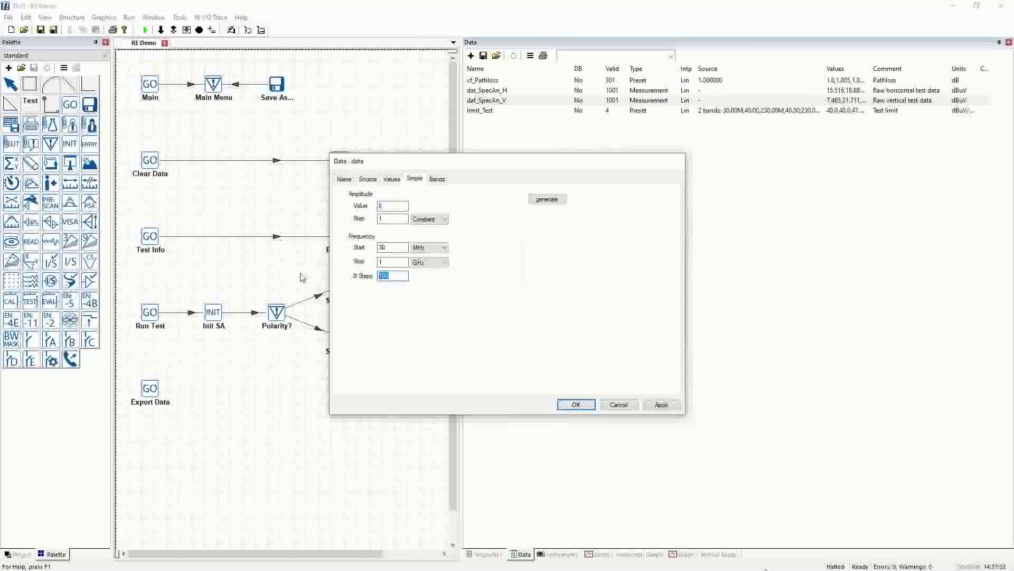
{"action": "type", "text": "1"}
{"action": "key", "text": "Tab"}
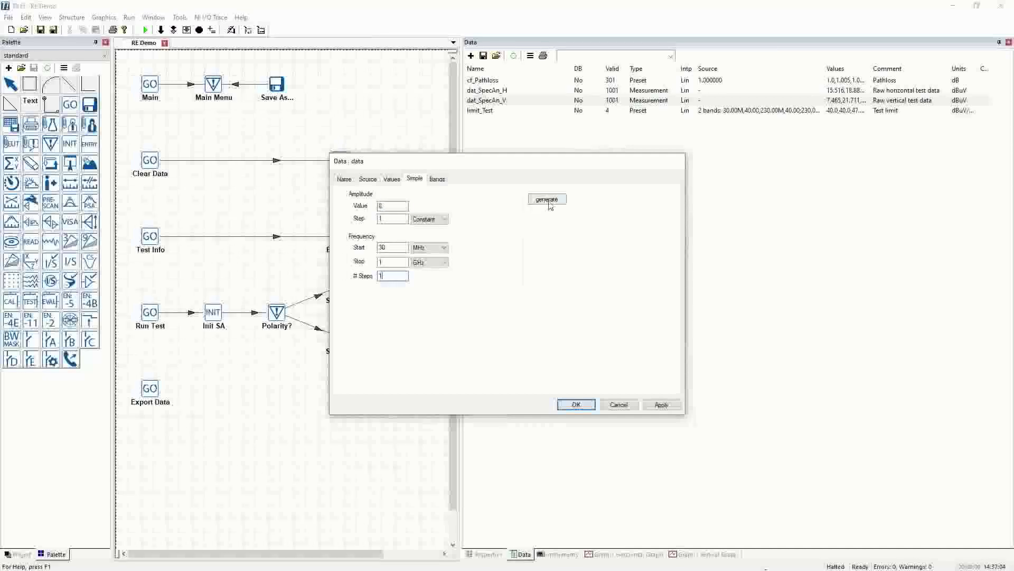
{"action": "left_click", "coordinate": [391, 179]}
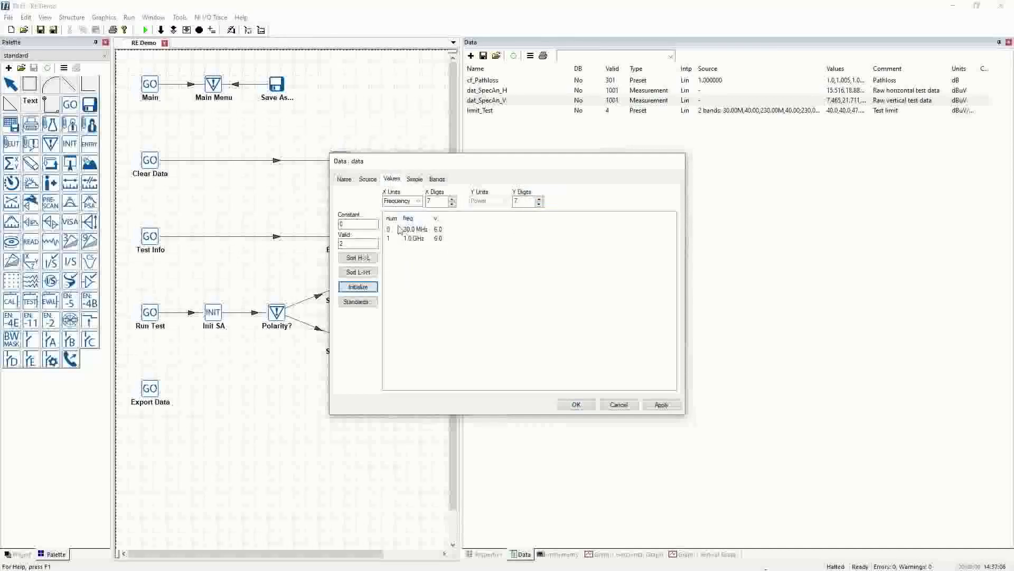
{"action": "left_click", "coordinate": [576, 405]}
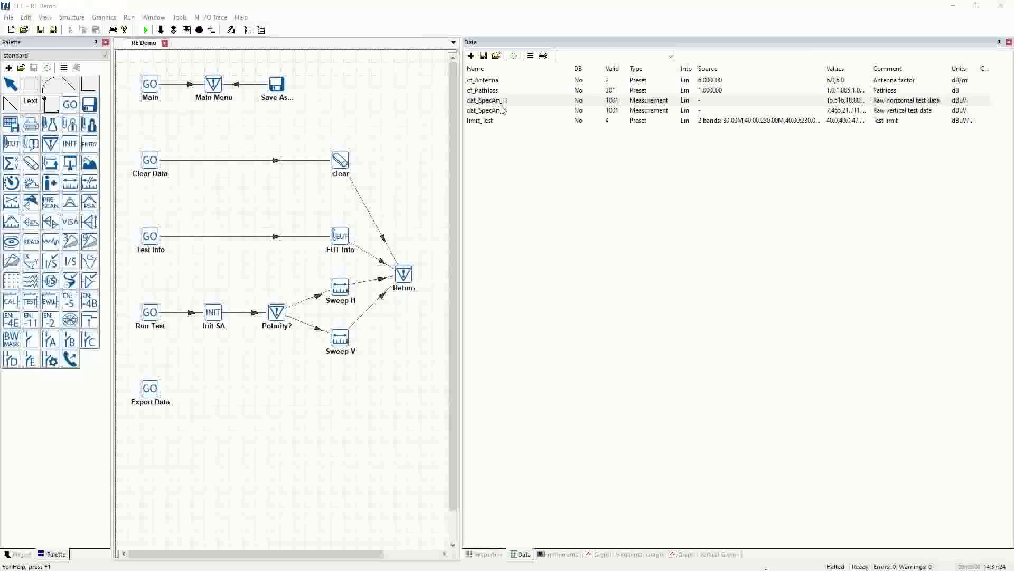
Step: Create a new data item with an Equation source
{"action": "left_click", "coordinate": [471, 56]}
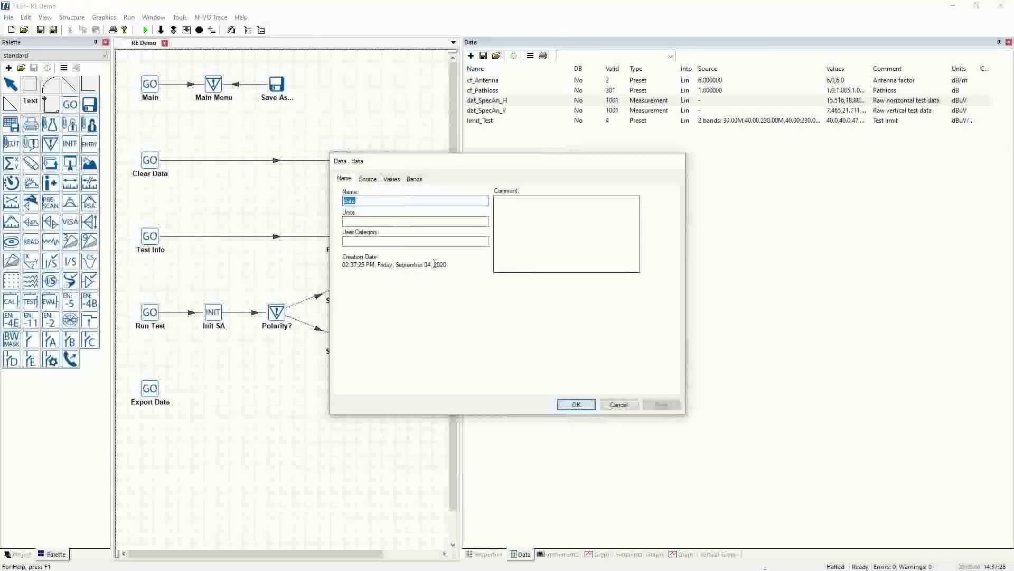
{"action": "left_click", "coordinate": [370, 180]}
{"action": "left_click", "coordinate": [354, 236]}
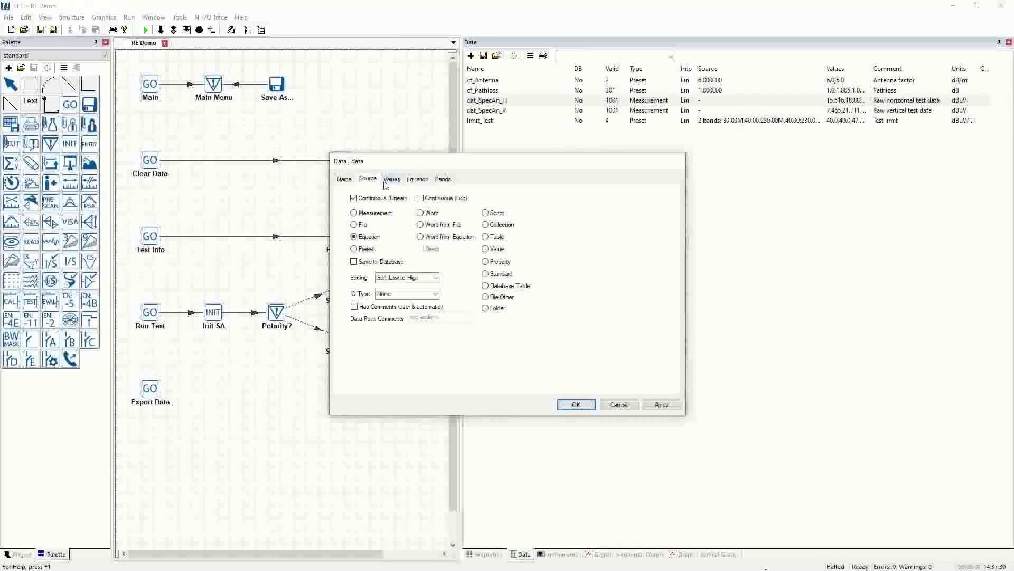
Step: Name it eq_c_SpecAn_H with units dBuV/m and comment Corrected Horizontal data
{"action": "left_click", "coordinate": [344, 179]}
{"action": "type", "text": "eq_c_Sp"}
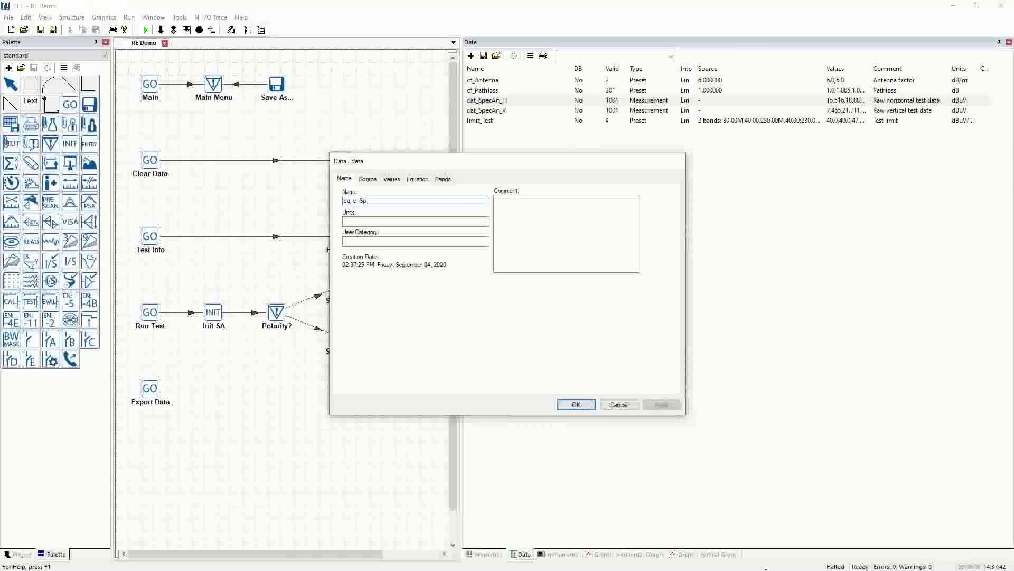
{"action": "type", "text": "An_H"}
{"action": "left_click", "coordinate": [390, 225]}
{"action": "type", "text": "d"}
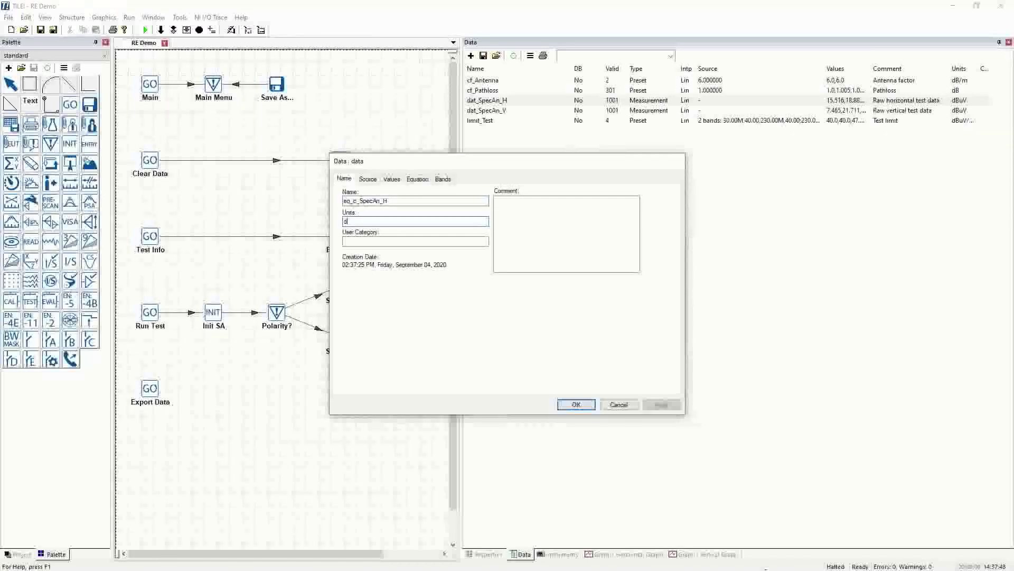
{"action": "type", "text": "BuV/m"}
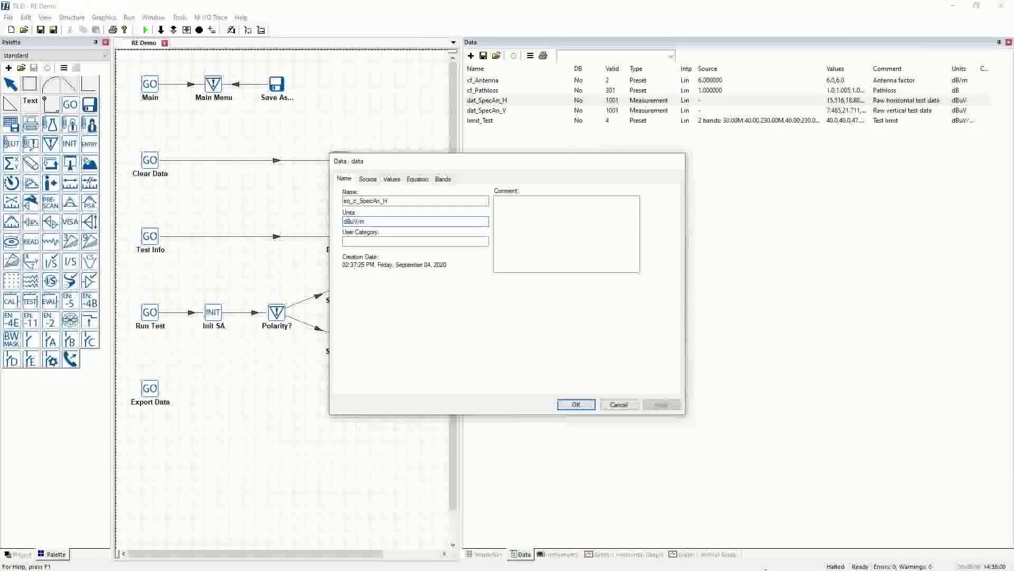
{"action": "left_click", "coordinate": [526, 204]}
{"action": "type", "text": "Corrected H"}
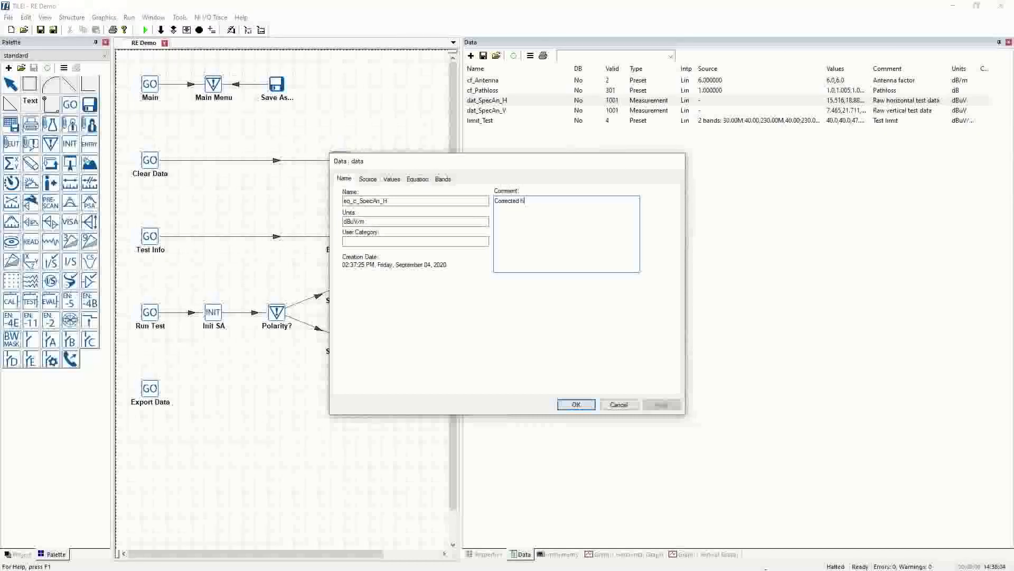
{"action": "type", "text": "orizontal data"}
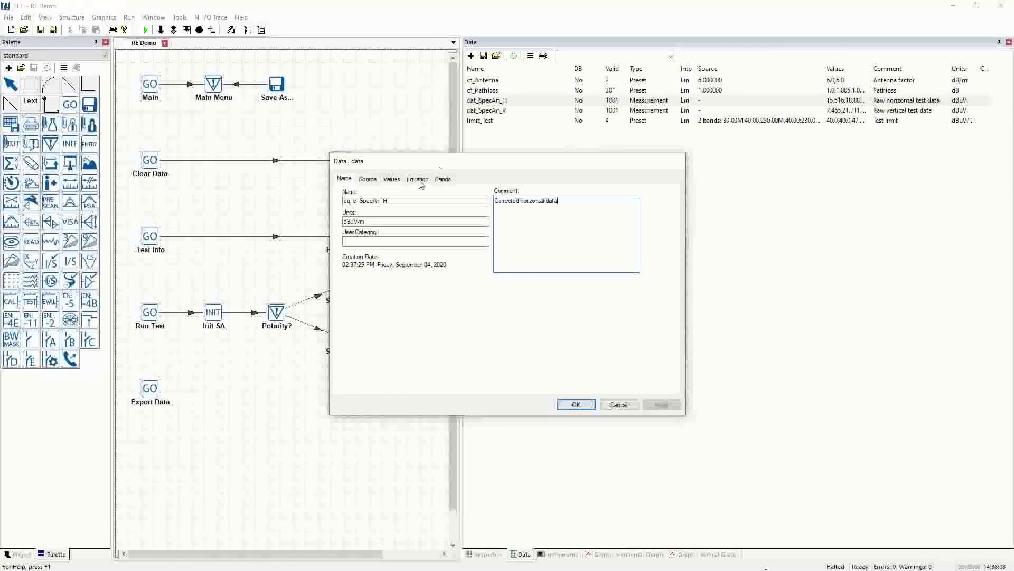
Step: Enter the equation (dat_SpecAn_H + cf_Pathloss) + cf_Antenna and save the item
{"action": "left_click", "coordinate": [418, 179]}
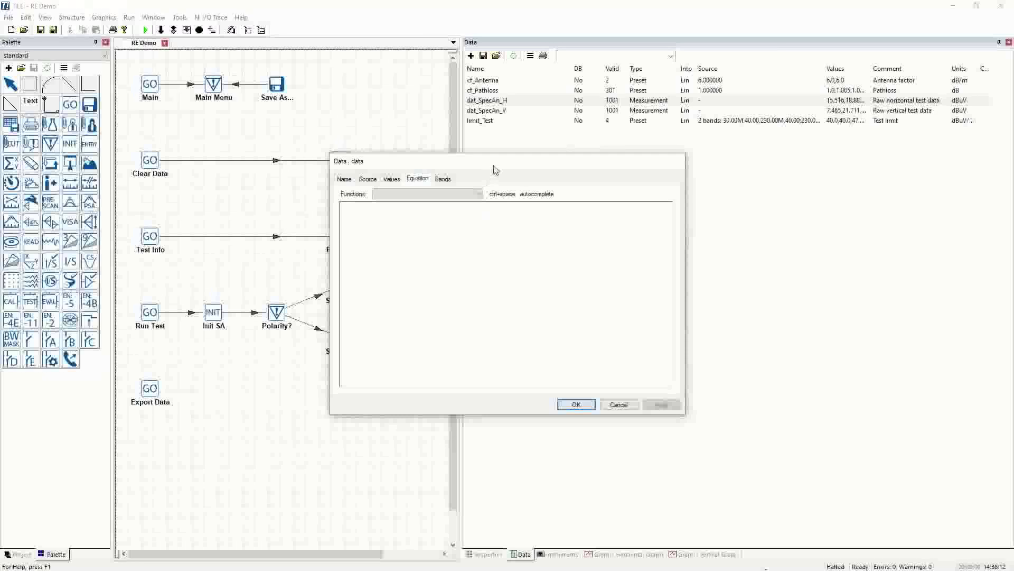
{"action": "left_click_drag", "start_coordinate": [506, 162], "coordinate": [478, 184]}
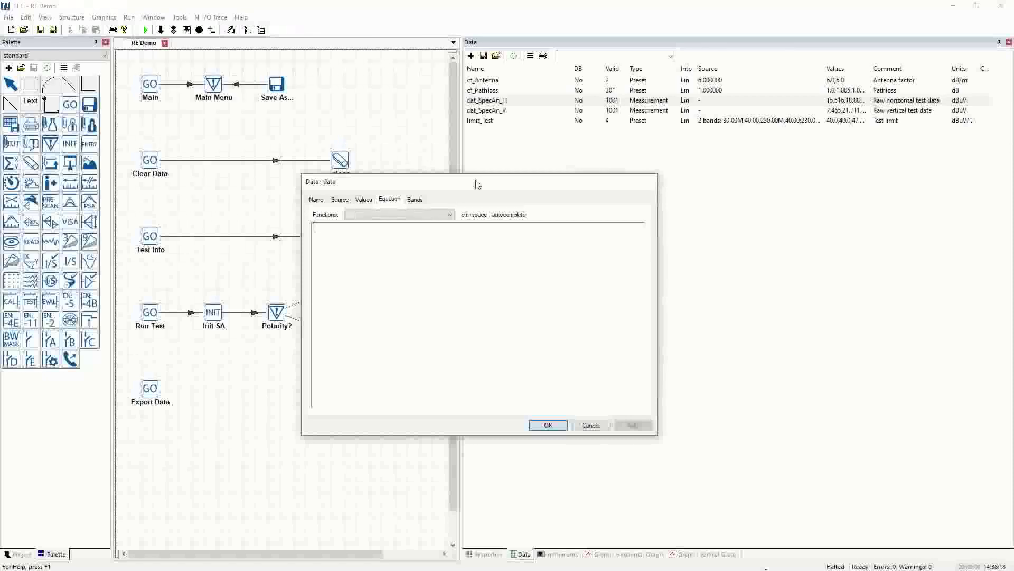
{"action": "type", "text": "(dat"}
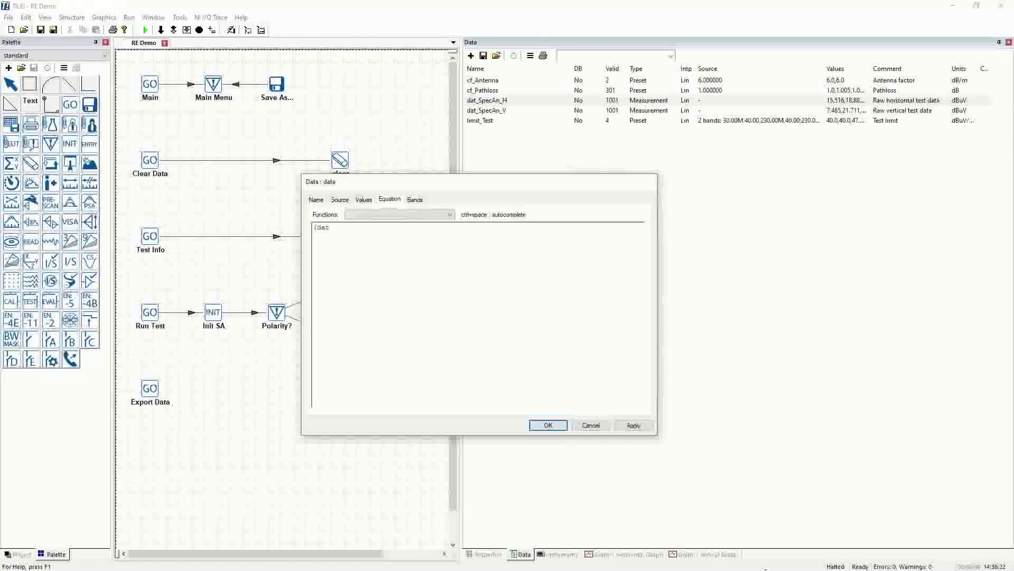
{"action": "type", "text": "_Spec"}
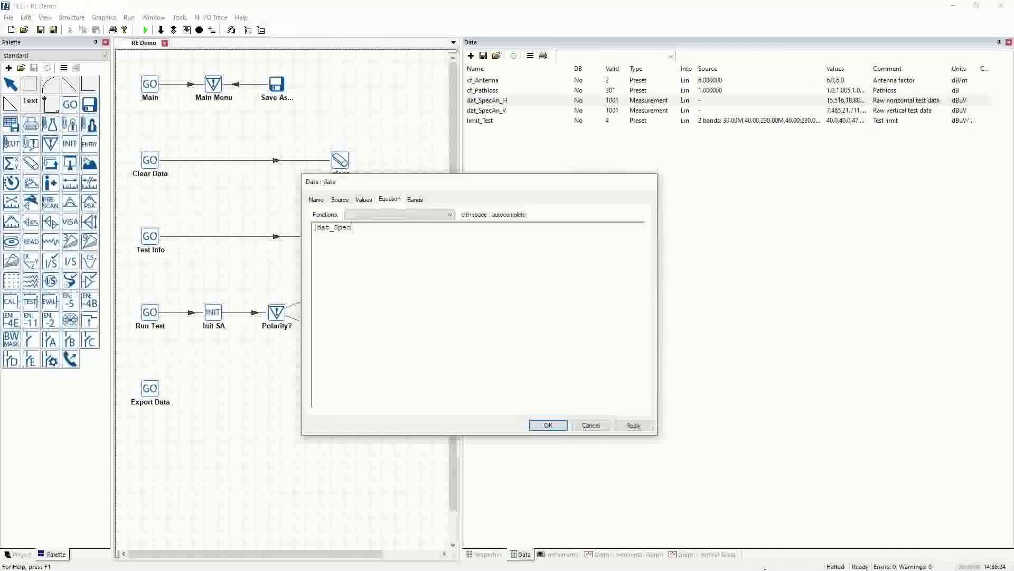
{"action": "type", "text": "An_H + cf_Pathloss) + cf"}
{"action": "key", "text": "ctrl+space"}
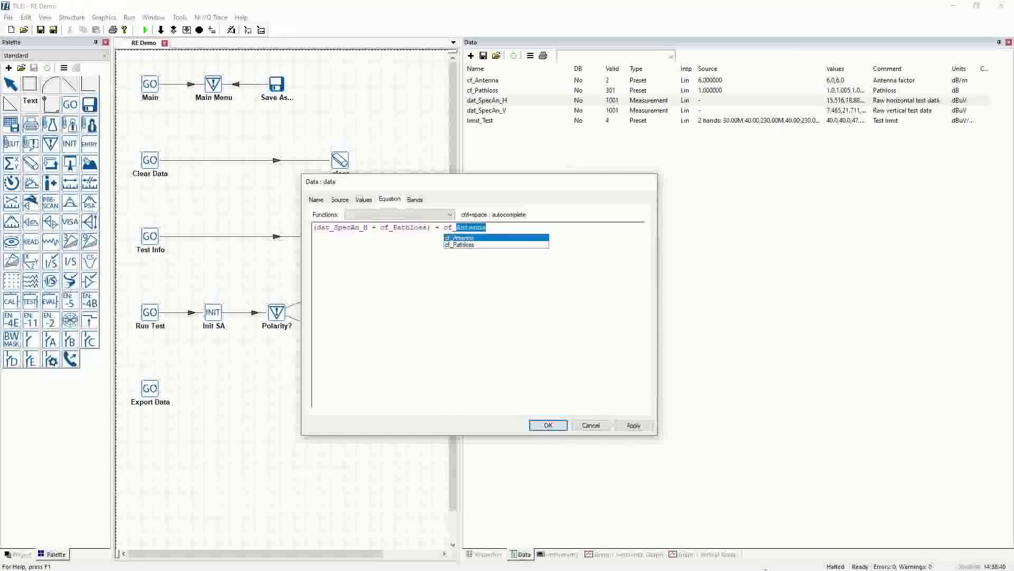
{"action": "type", "text": "Antenna"}
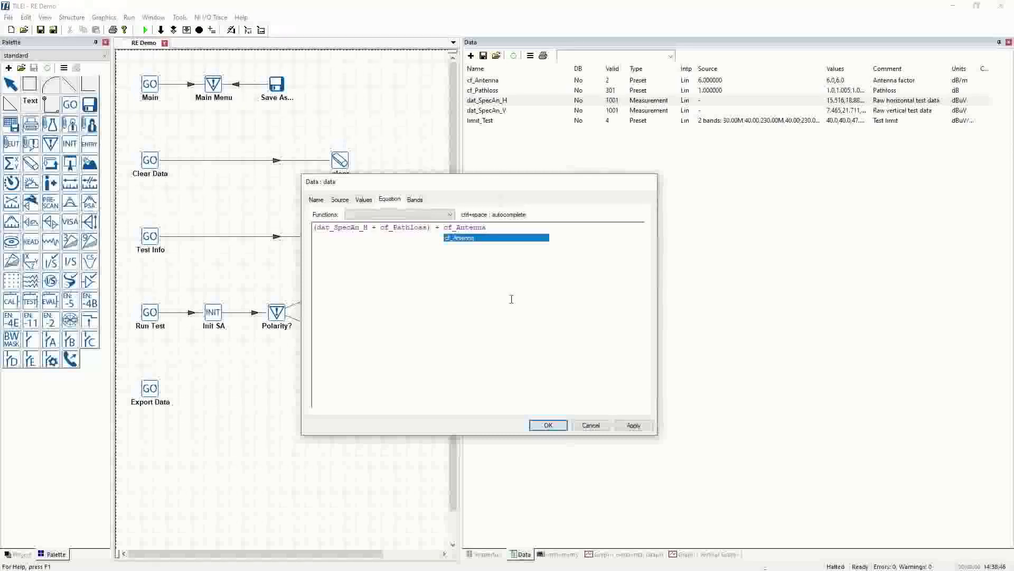
{"action": "left_click", "coordinate": [512, 283]}
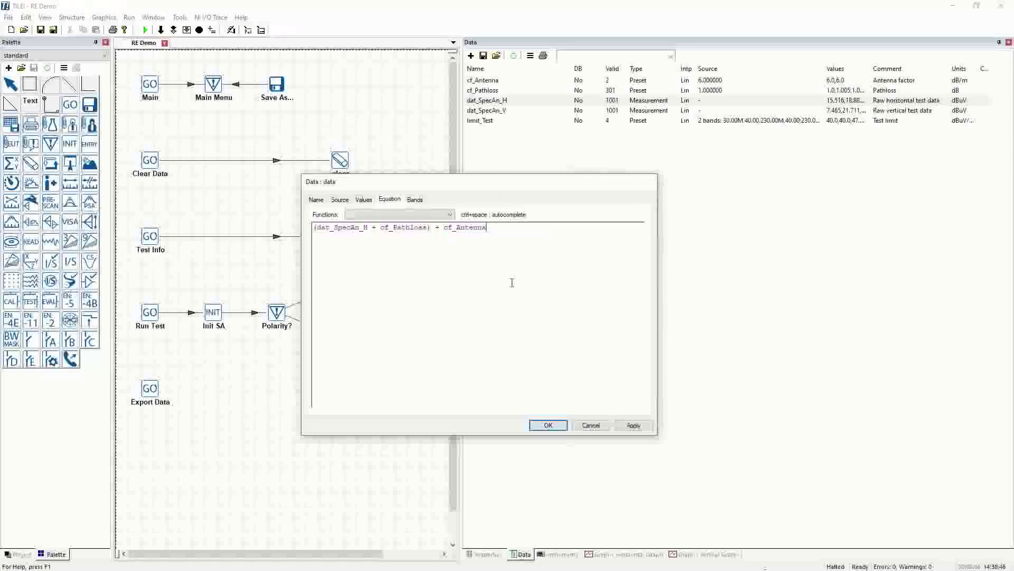
{"action": "left_click", "coordinate": [549, 426]}
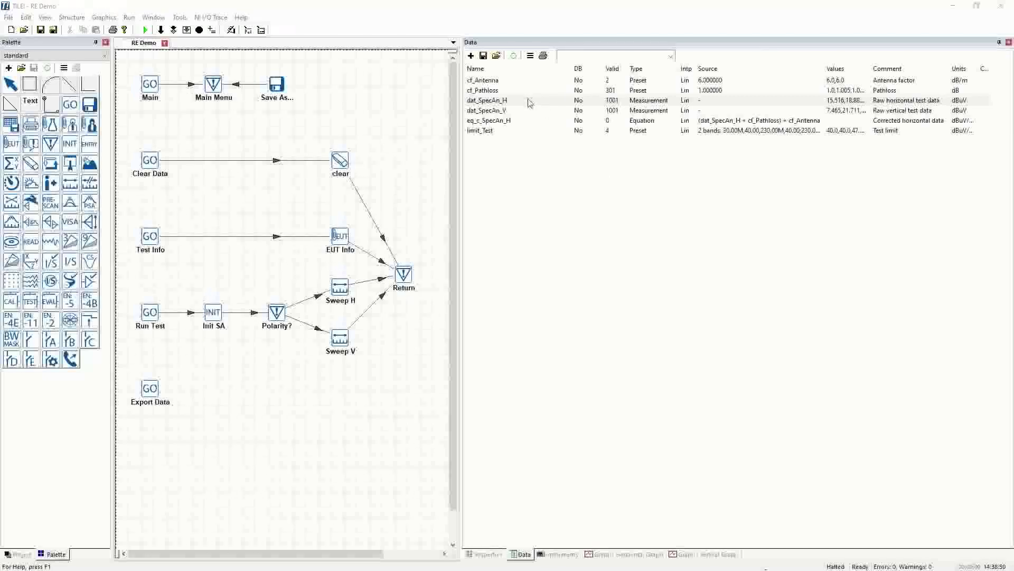
Step: Evaluate eq_c_SpecAn_H and view its 1201 values, starting about 22.52 at 30.0 MHz
{"action": "left_click", "coordinate": [496, 122]}
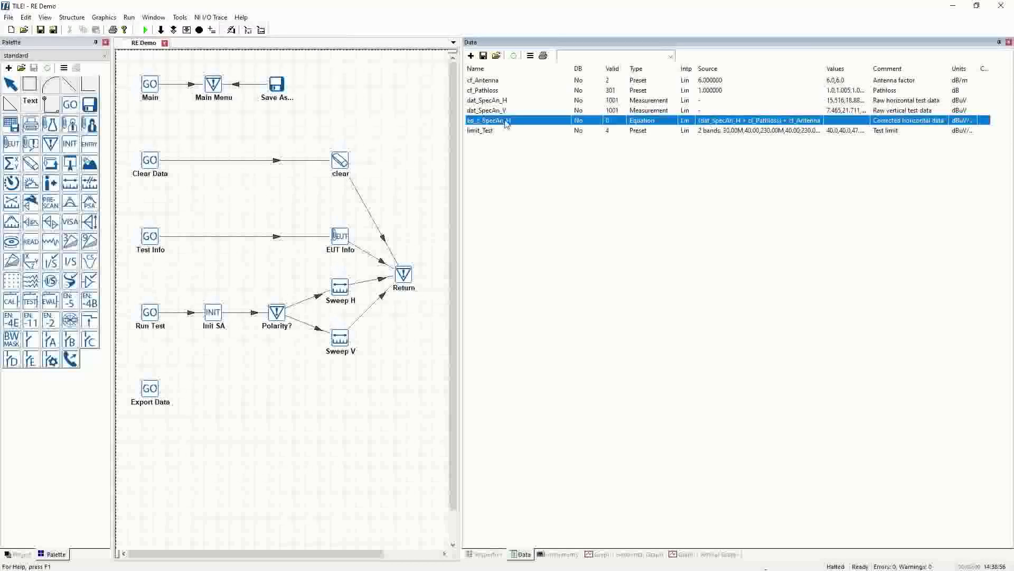
{"action": "right_click", "coordinate": [505, 123]}
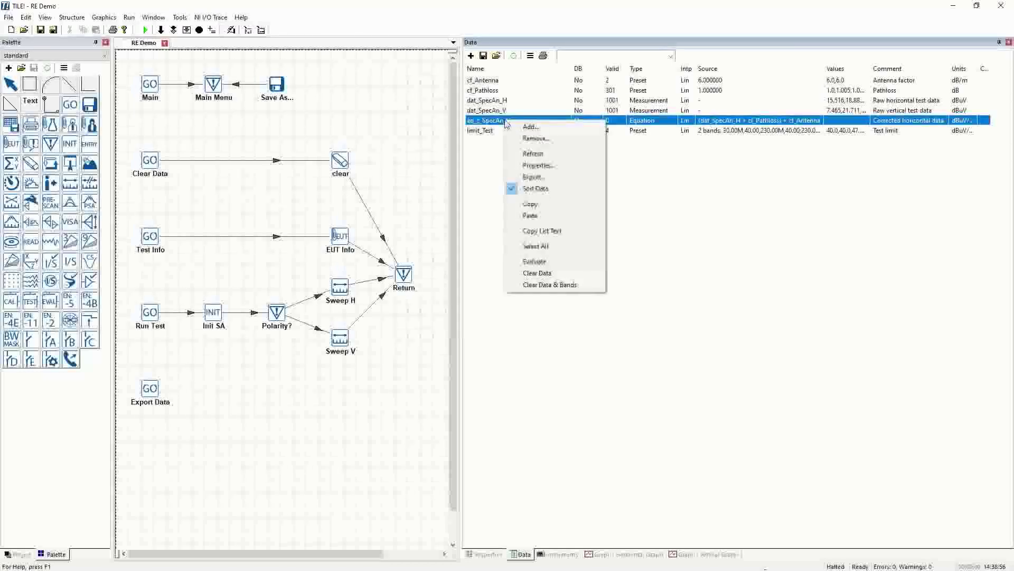
{"action": "left_click", "coordinate": [534, 261]}
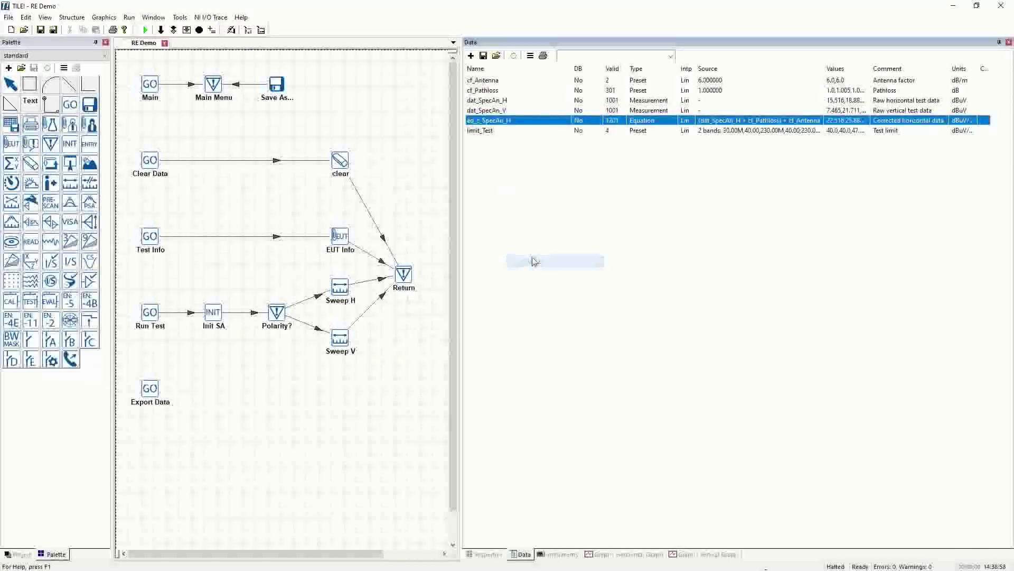
{"action": "double_click", "coordinate": [526, 123]}
{"action": "left_click", "coordinate": [392, 178]}
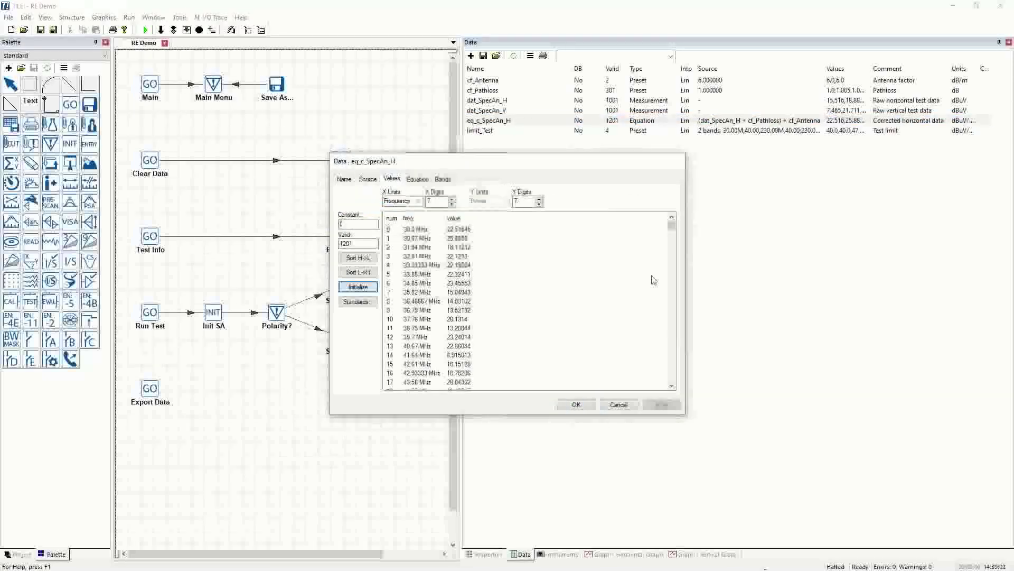